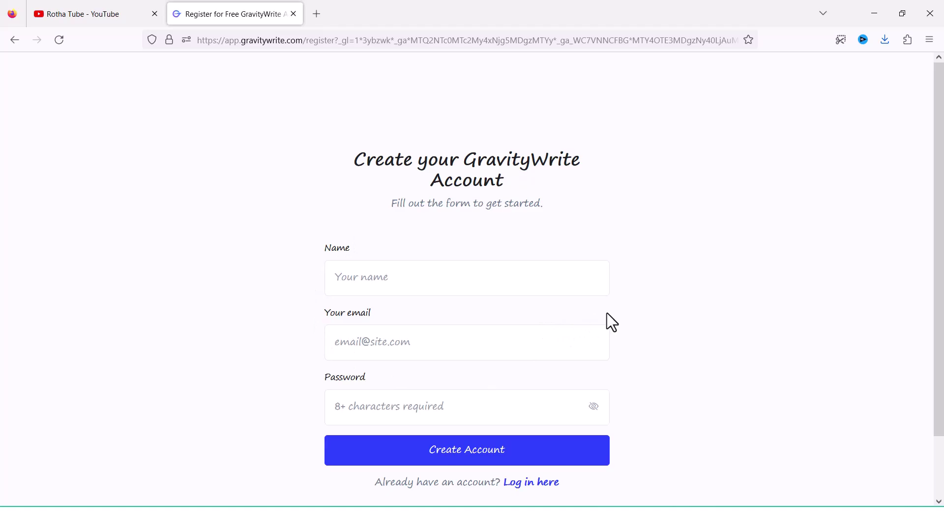
Log in to the existing GravityWrite account and open the YT Script Creator among the YouTube tools
{"action": "left_click", "coordinate": [537, 484]}
{"action": "left_click", "coordinate": [476, 383]}
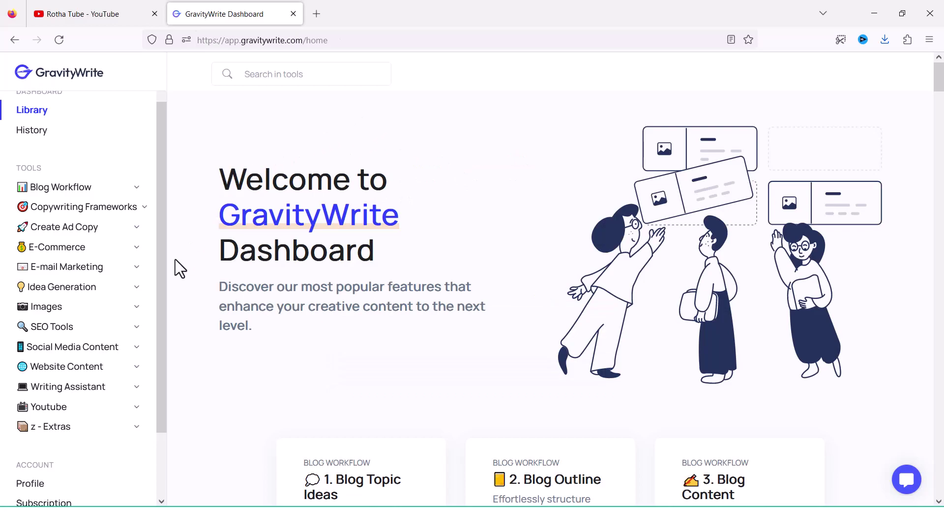
{"action": "left_click", "coordinate": [56, 409]}
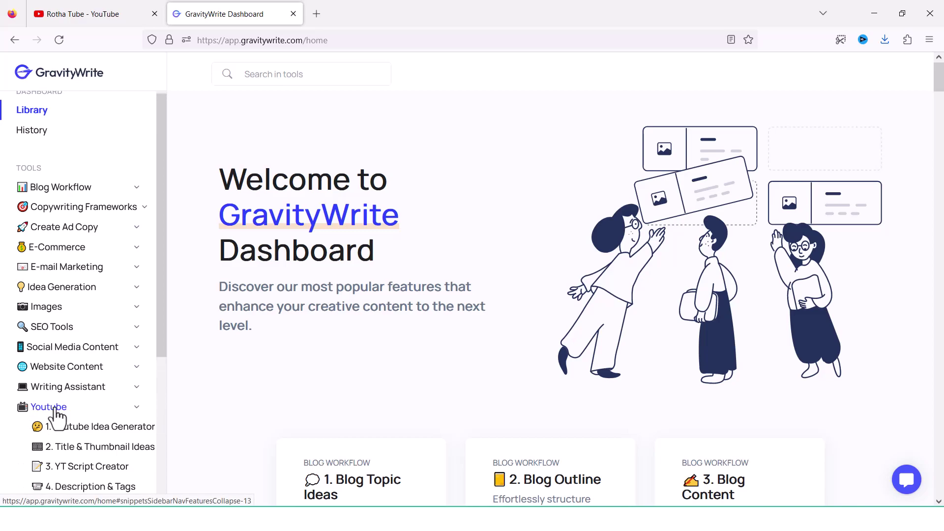
{"action": "scroll", "coordinate": [74, 413], "scroll_direction": "down", "scroll_amount": 5}
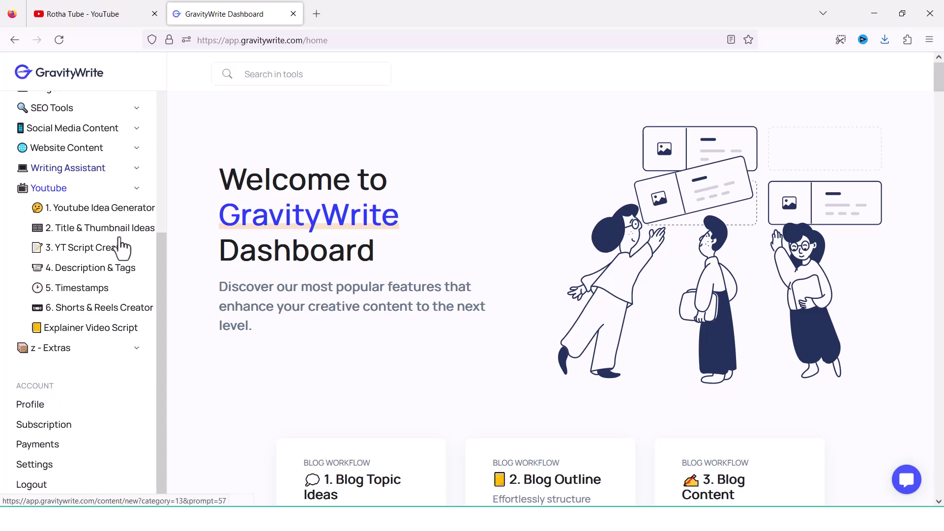
{"action": "left_click", "coordinate": [89, 248]}
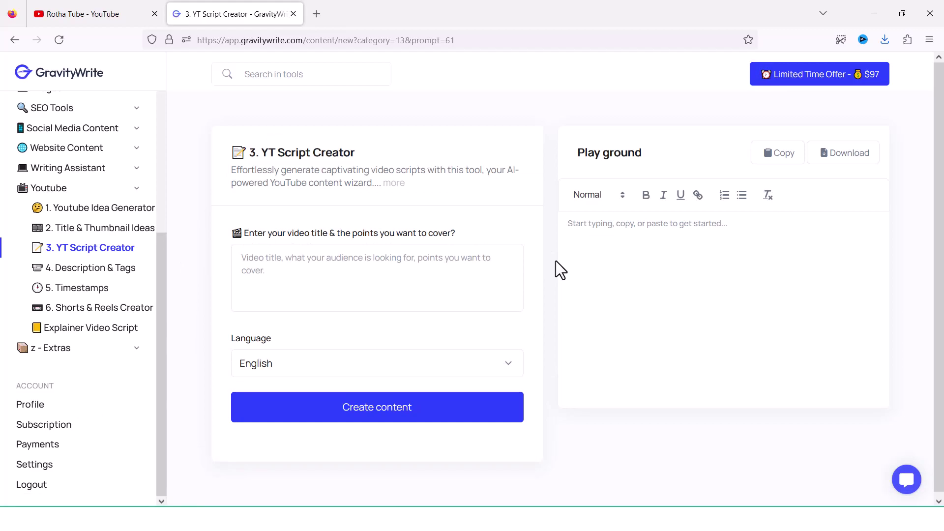
Generate an English script for "learn digital marketing in 5 minutes", targeting website owners struggling to get traffic, covering marketing research, copyright, email marketing and SEO
{"action": "left_click", "coordinate": [287, 264]}
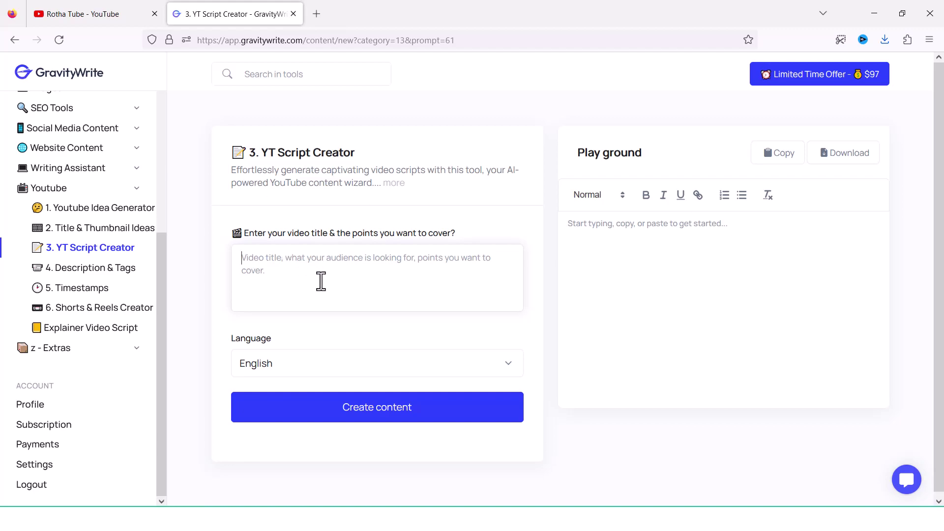
{"action": "key", "text": "ctrl+v"}
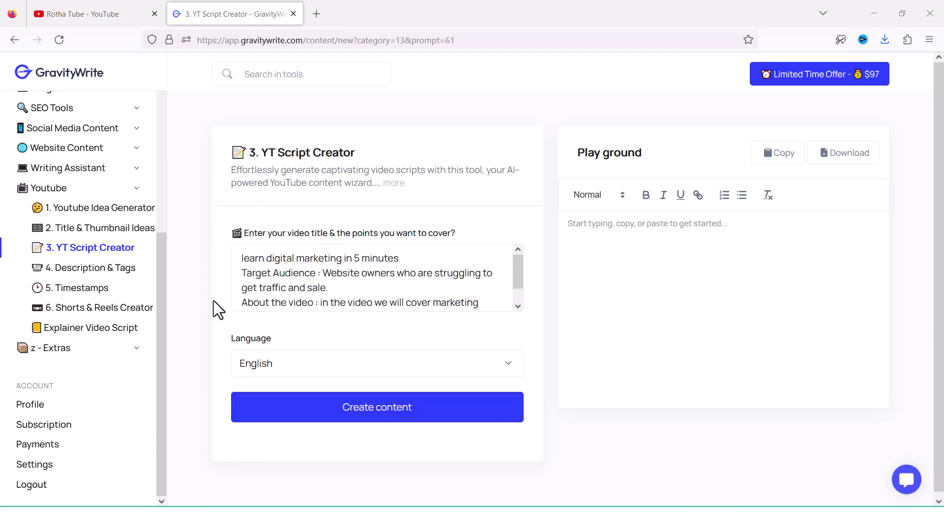
{"action": "scroll", "coordinate": [325, 277], "scroll_direction": "down", "scroll_amount": 1}
{"action": "scroll", "coordinate": [335, 275], "scroll_direction": "up", "scroll_amount": 1}
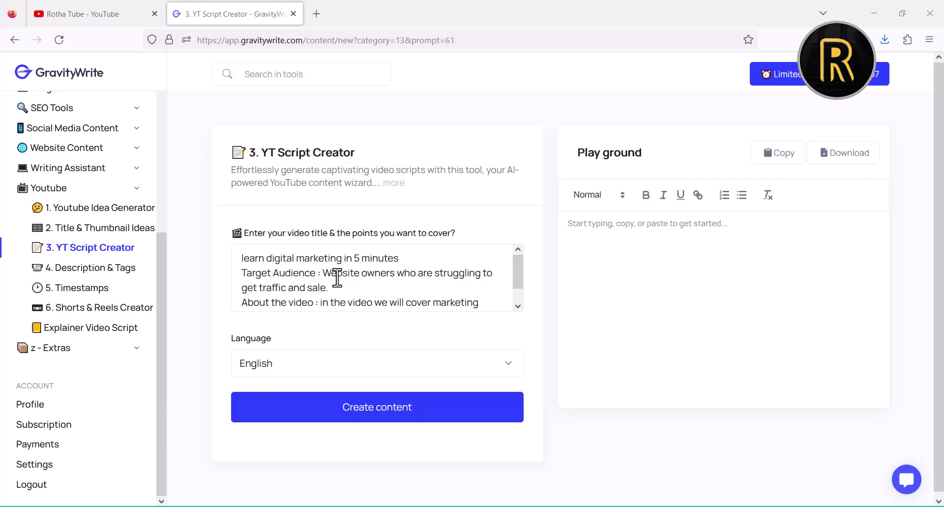
{"action": "scroll", "coordinate": [398, 290], "scroll_direction": "down", "scroll_amount": 1}
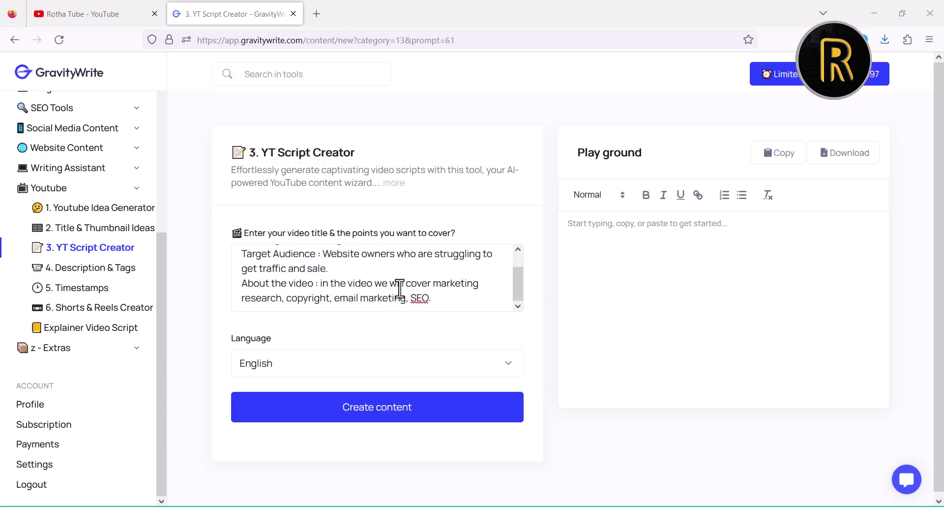
{"action": "left_click", "coordinate": [383, 422]}
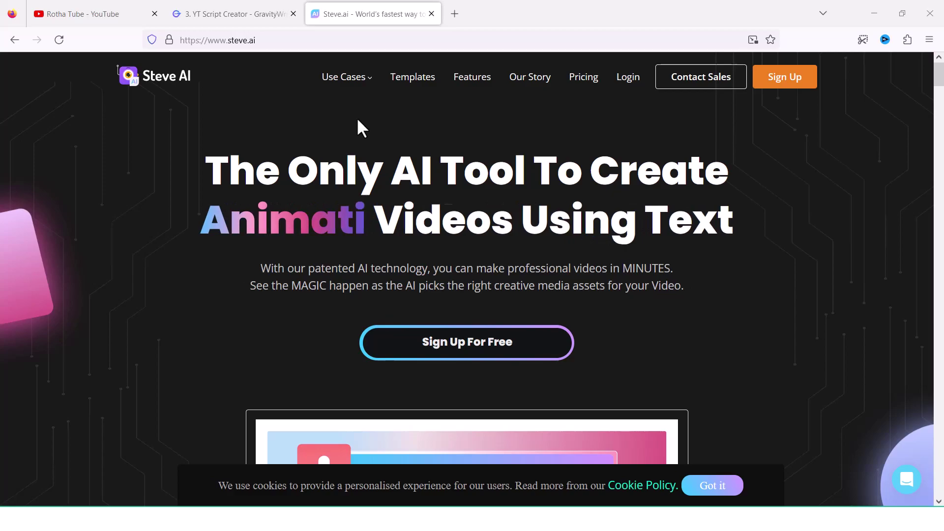
Sign up for Steve AI with a Google account and start a Text to Animation project
{"action": "left_click", "coordinate": [480, 350]}
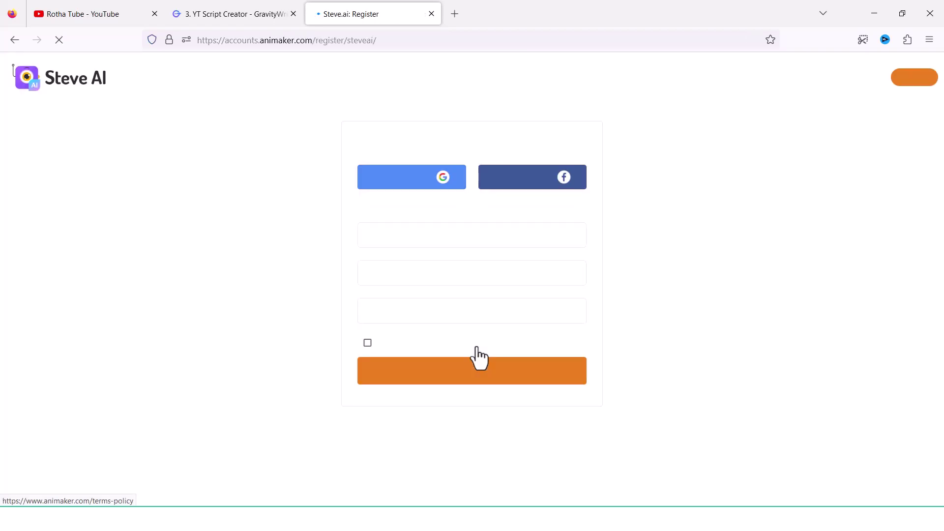
{"action": "left_click", "coordinate": [407, 187]}
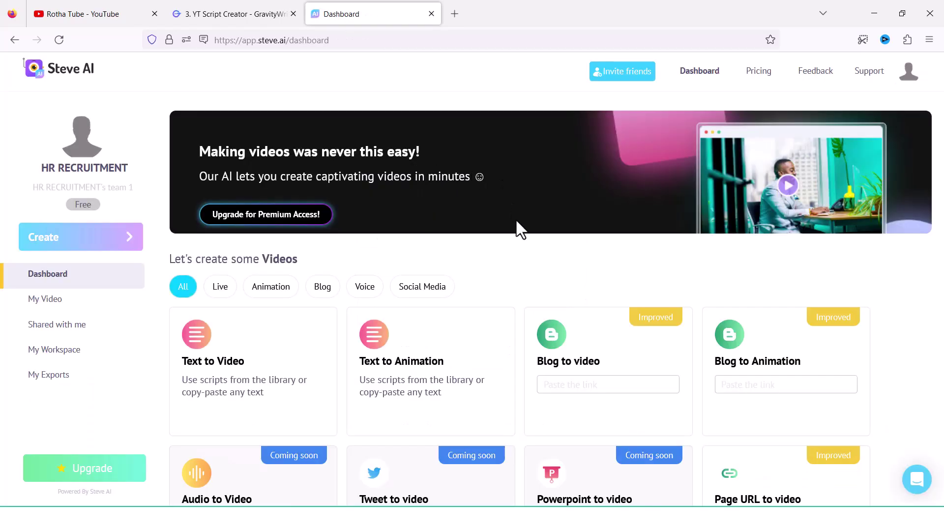
{"action": "mouse_move", "coordinate": [284, 329]}
{"action": "mouse_move", "coordinate": [251, 332]}
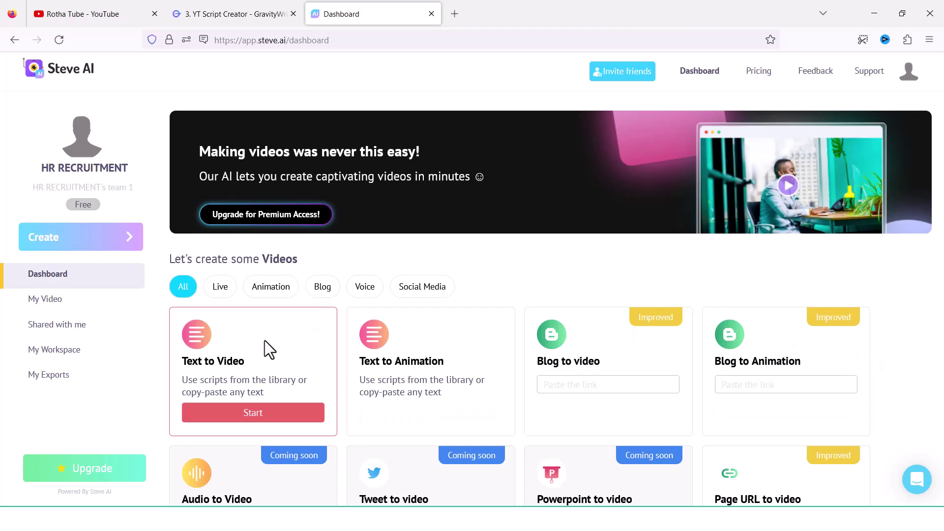
{"action": "mouse_move", "coordinate": [394, 355]}
{"action": "mouse_move", "coordinate": [585, 367]}
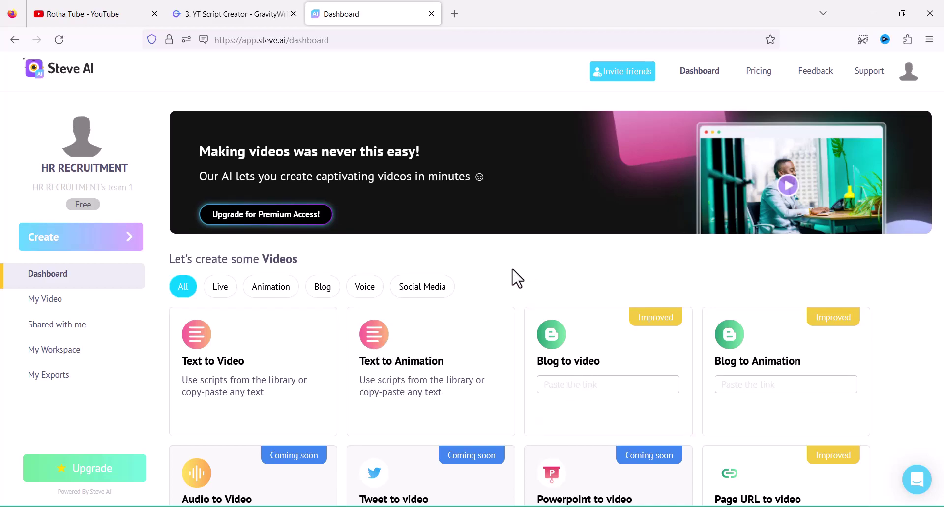
{"action": "mouse_move", "coordinate": [451, 332]}
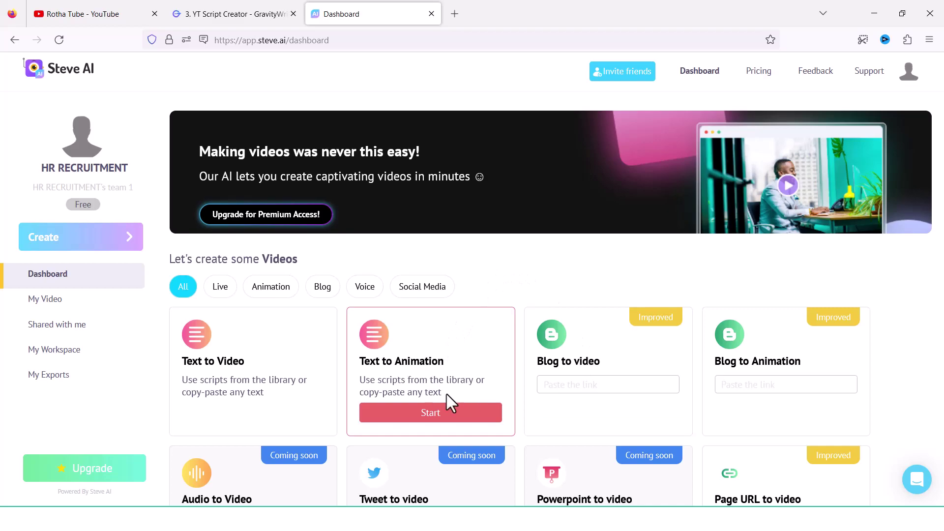
{"action": "left_click", "coordinate": [433, 421]}
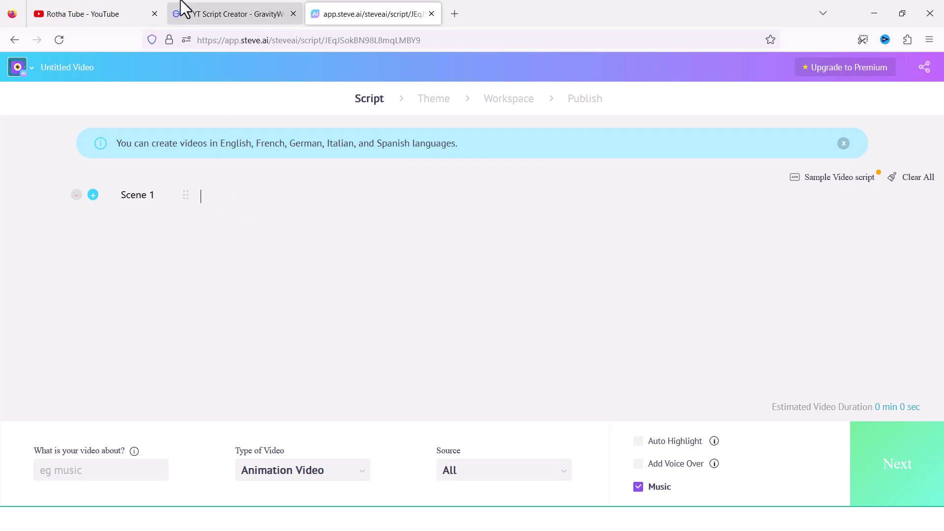
Copy the generated script from GravityWrite's YT Script Creator and paste it into the Steve AI scene script
{"action": "left_click", "coordinate": [220, 7]}
{"action": "left_click", "coordinate": [780, 157]}
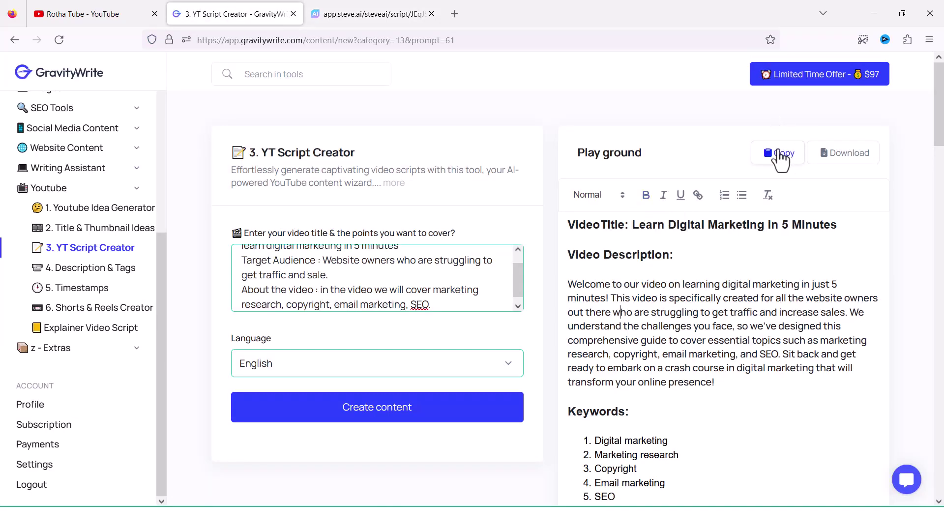
{"action": "key", "text": "ctrl+Tab"}
{"action": "left_click", "coordinate": [365, 241]}
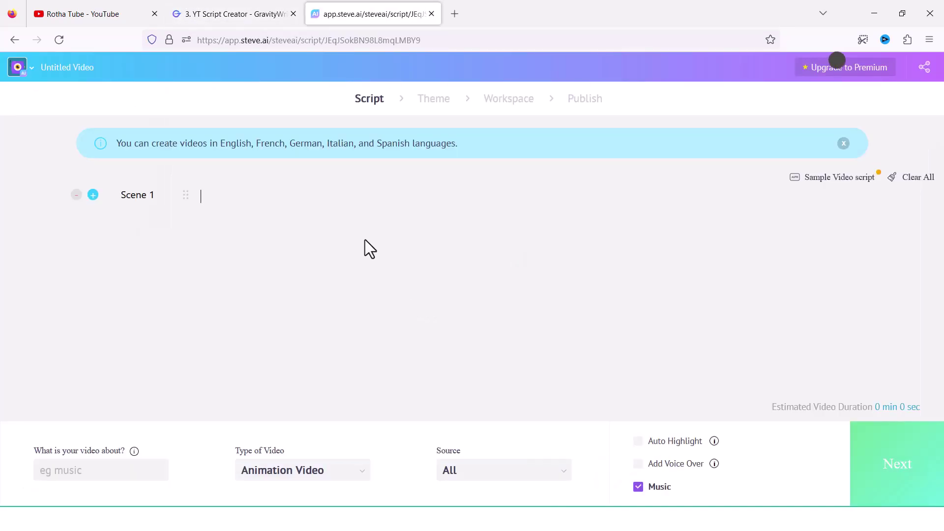
{"action": "key", "text": "ctrl+v"}
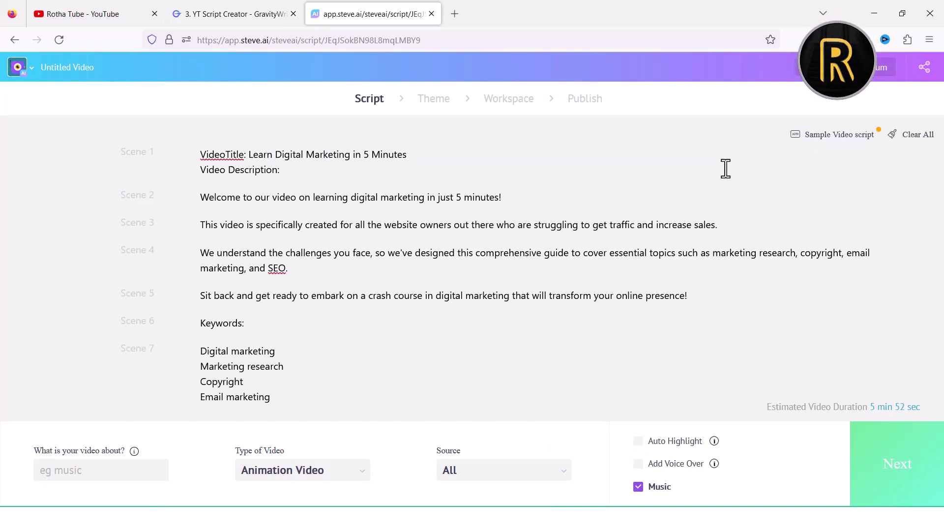
Describe what the video is about as "explainer video"
{"action": "left_click", "coordinate": [99, 470]}
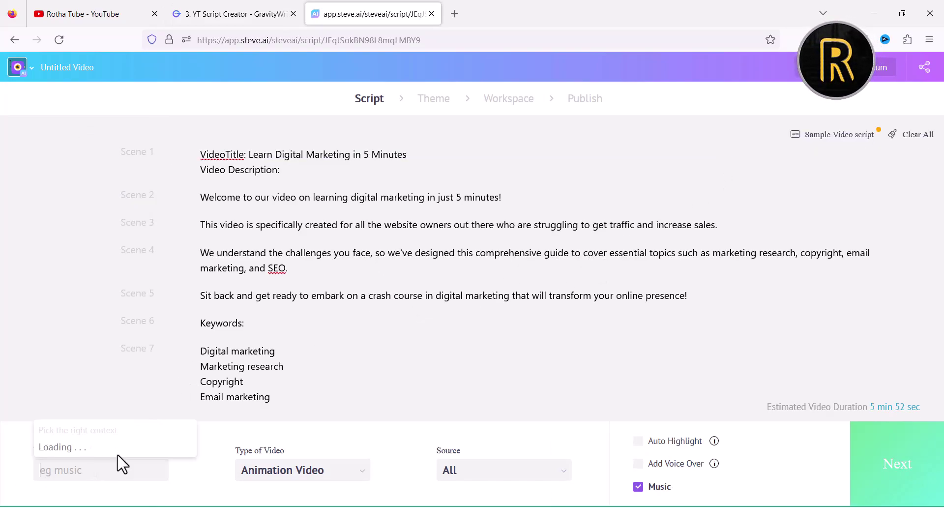
{"action": "type", "text": "ex"}
{"action": "type", "text": "pla"}
{"action": "type", "text": "iner"}
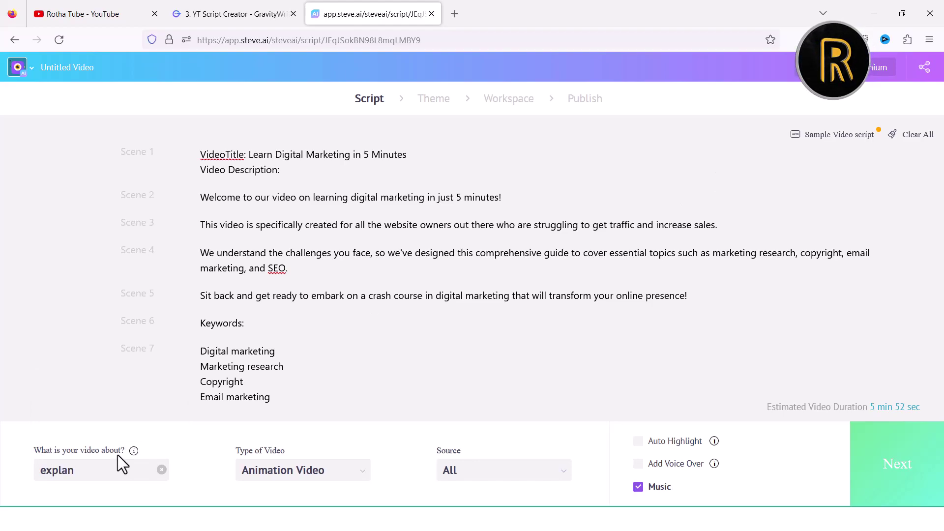
{"action": "type", "text": " V"}
{"action": "key", "text": "BackSpace"}
{"action": "key", "text": "BackSpace"}
{"action": "key", "text": "BackSpace"}
{"action": "key", "text": "BackSpace"}
{"action": "key", "text": "BackSpace"}
{"action": "key", "text": "BackSpace"}
{"action": "type", "text": "iner"}
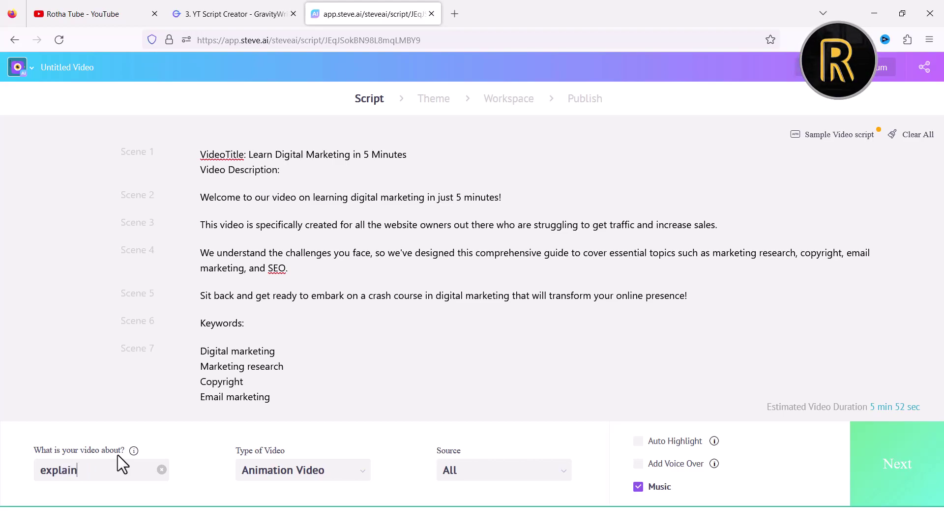
{"action": "type", "text": " video"}
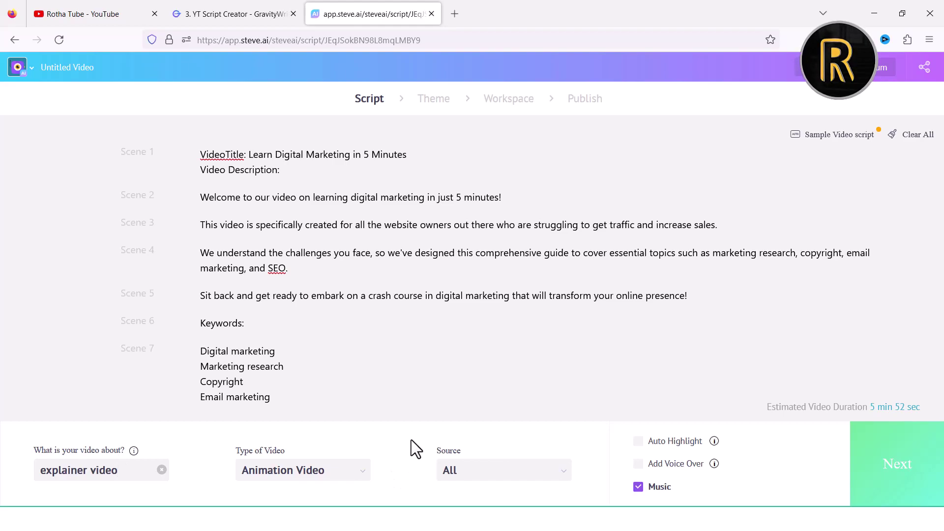
Turn off music for the animation video and continue to the theme selection
{"action": "left_click", "coordinate": [638, 486]}
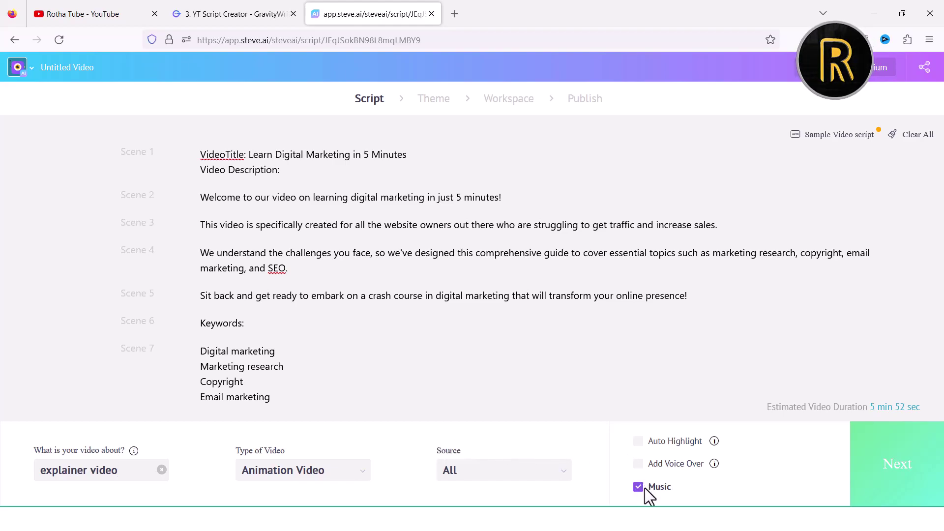
{"action": "left_click", "coordinate": [657, 489]}
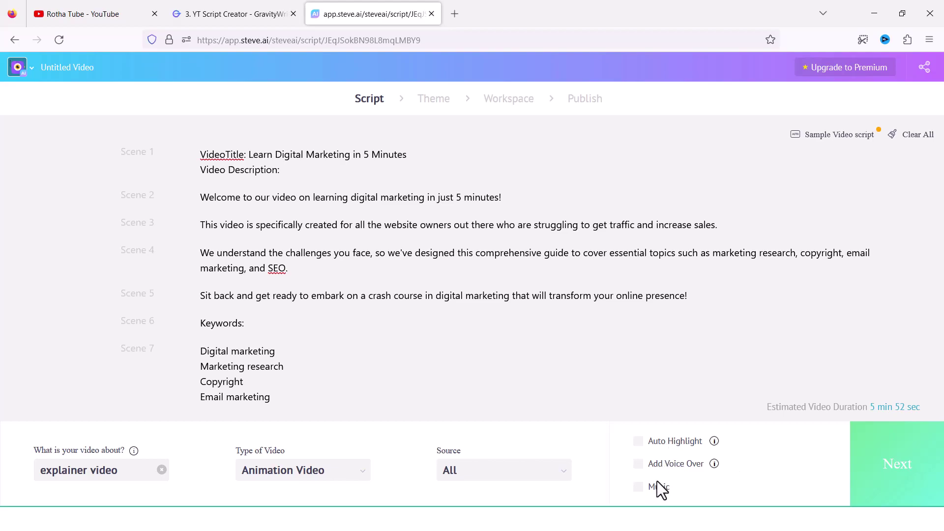
{"action": "left_click", "coordinate": [899, 473]}
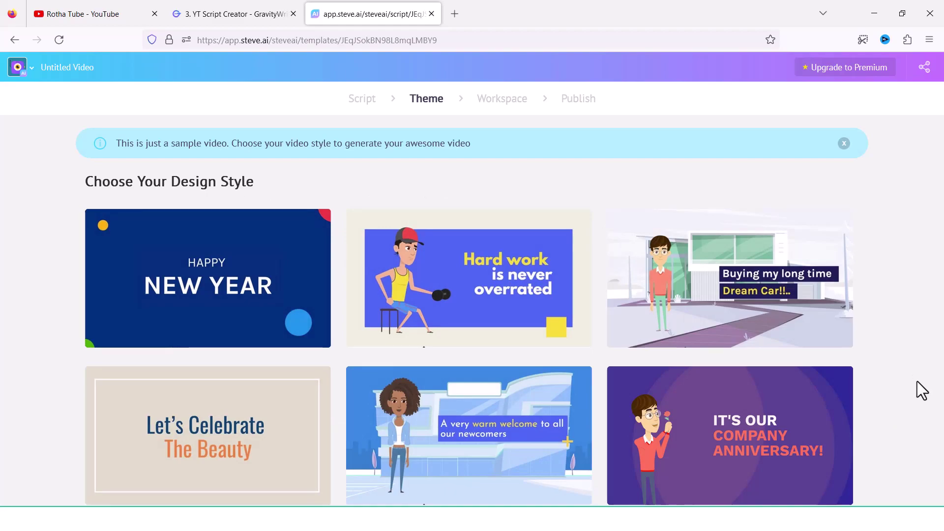
Apply the design style with the "Buying my long time Dream Car!!.." sample to generate the video
{"action": "scroll", "coordinate": [896, 276], "scroll_direction": "down", "scroll_amount": 4}
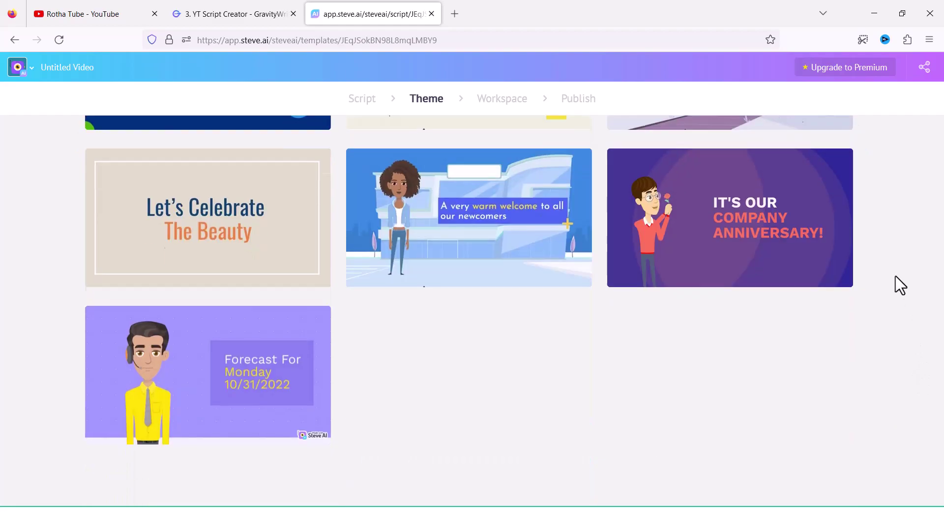
{"action": "scroll", "coordinate": [896, 276], "scroll_direction": "up", "scroll_amount": 4}
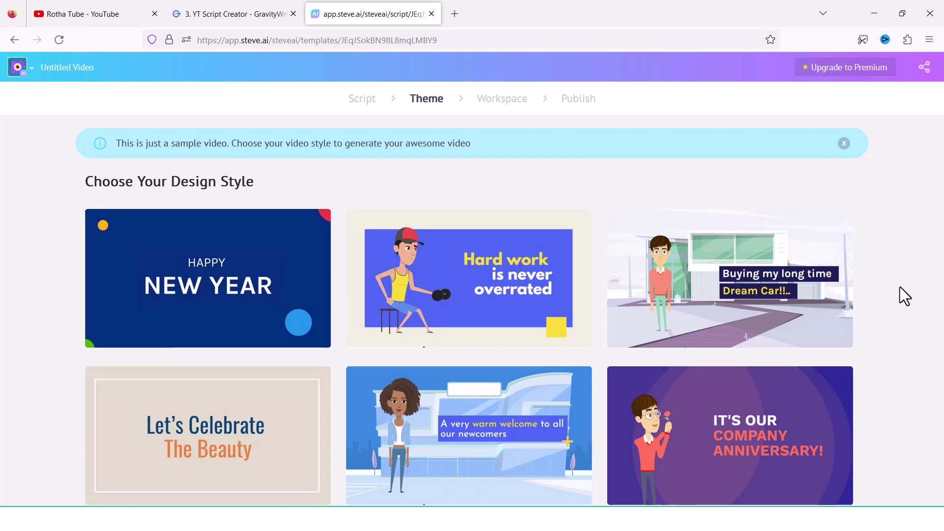
{"action": "mouse_move", "coordinate": [738, 295]}
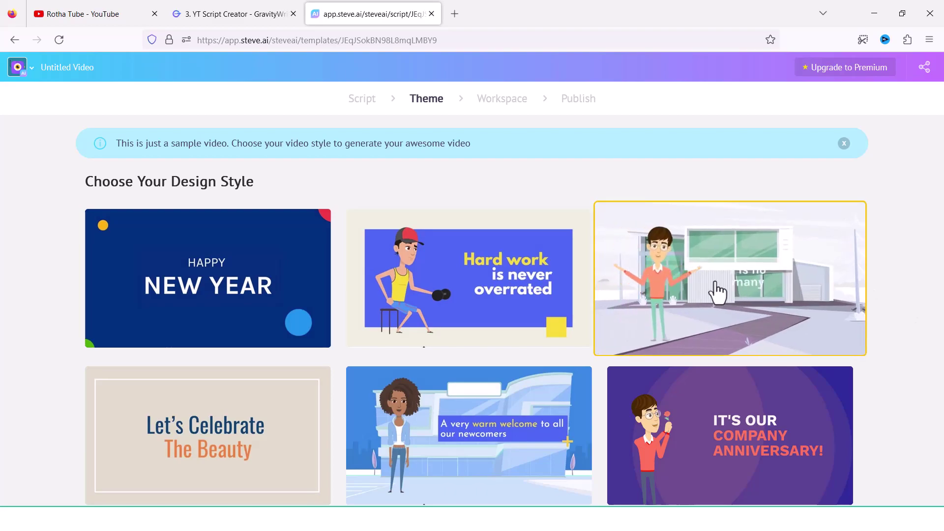
{"action": "left_click", "coordinate": [716, 292]}
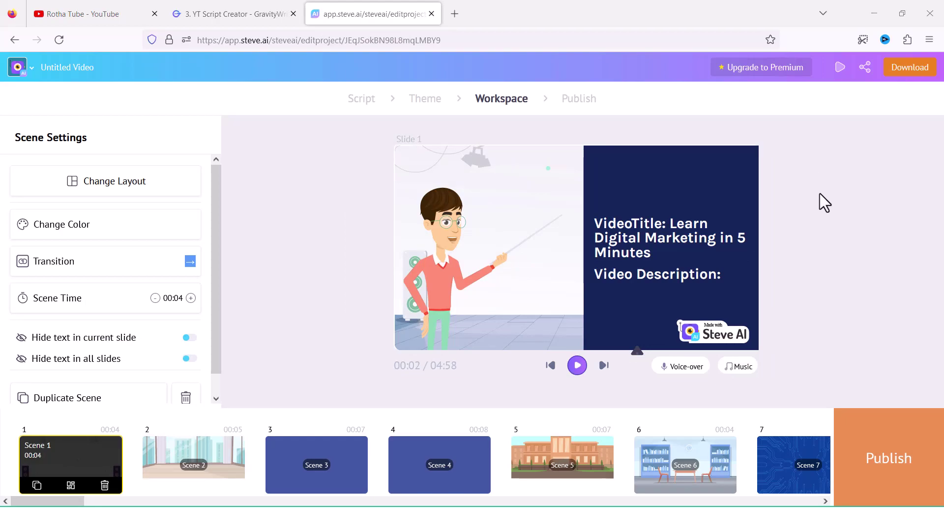
Look over scene 1's settings and browse the replacement characters available for its presenter, leaving the current character in place
{"action": "scroll", "coordinate": [207, 224], "scroll_direction": "down", "scroll_amount": 2}
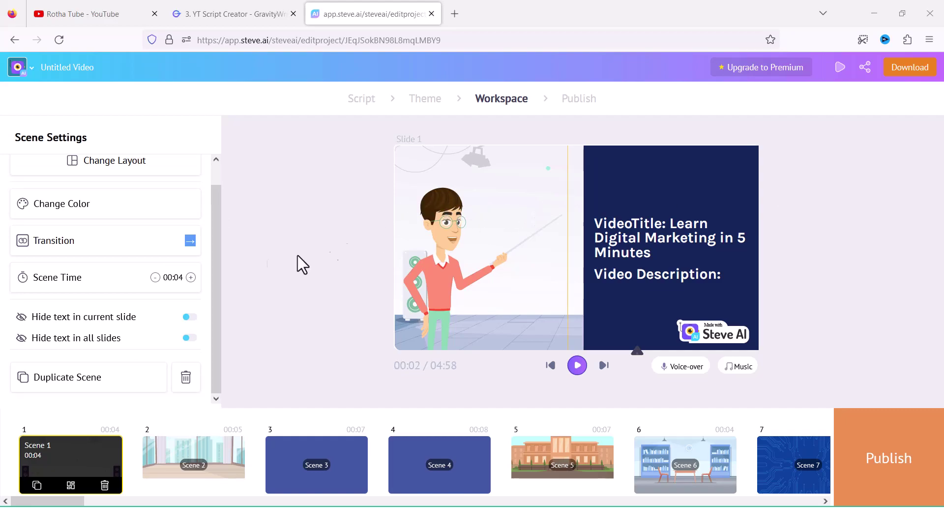
{"action": "scroll", "coordinate": [159, 252], "scroll_direction": "up", "scroll_amount": 2}
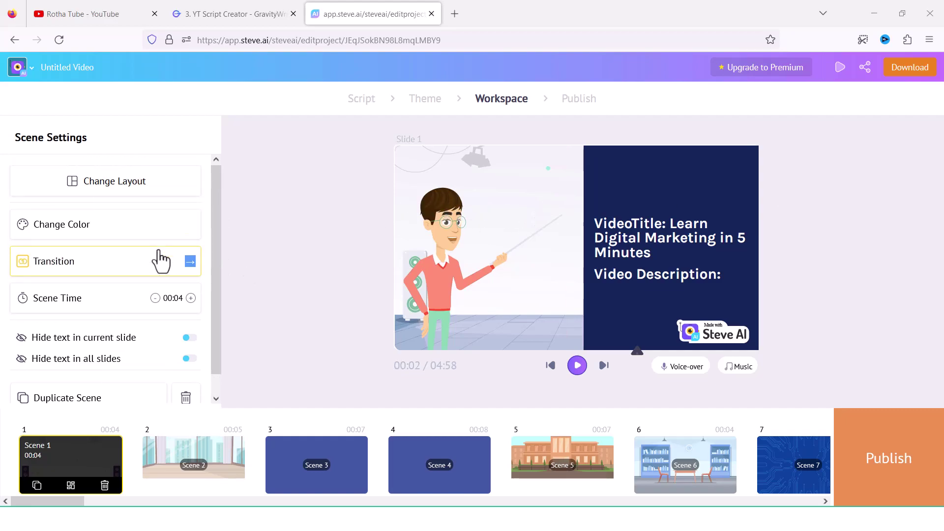
{"action": "left_click", "coordinate": [448, 259]}
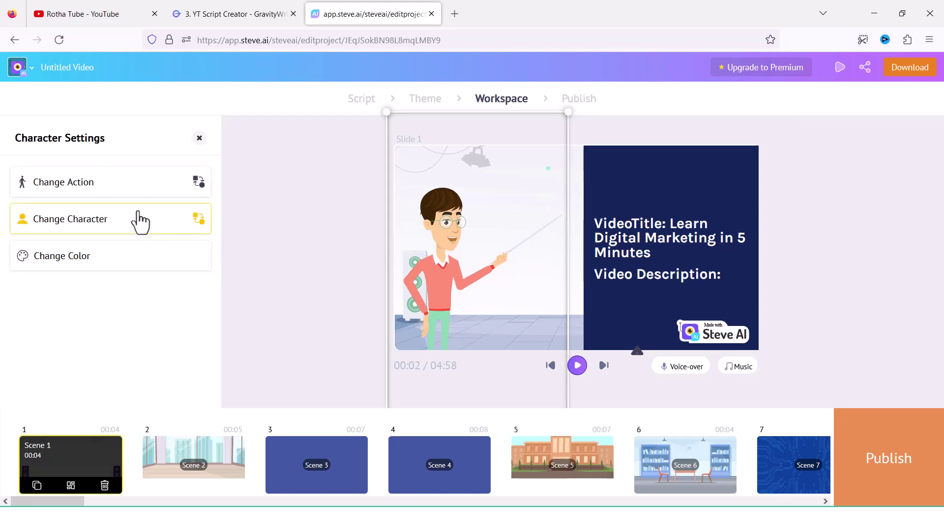
{"action": "left_click", "coordinate": [96, 227]}
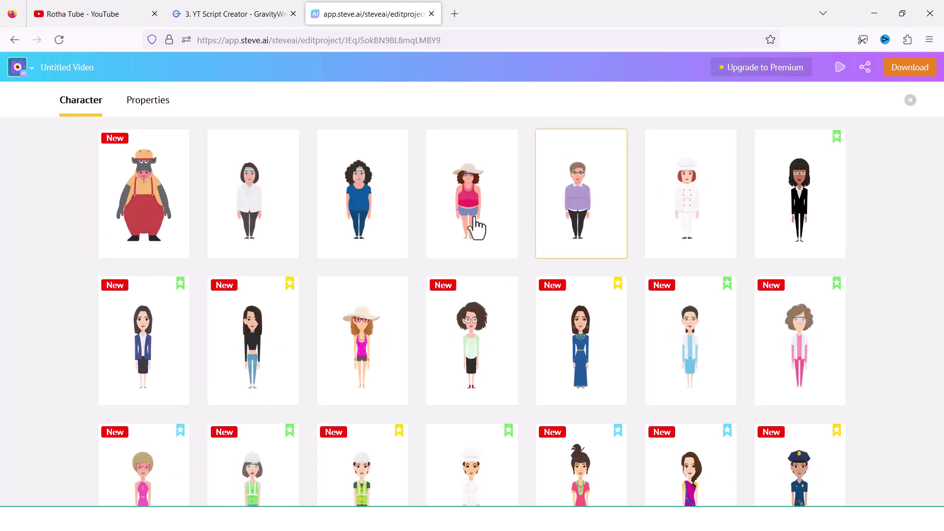
{"action": "scroll", "coordinate": [57, 255], "scroll_direction": "down", "scroll_amount": 10}
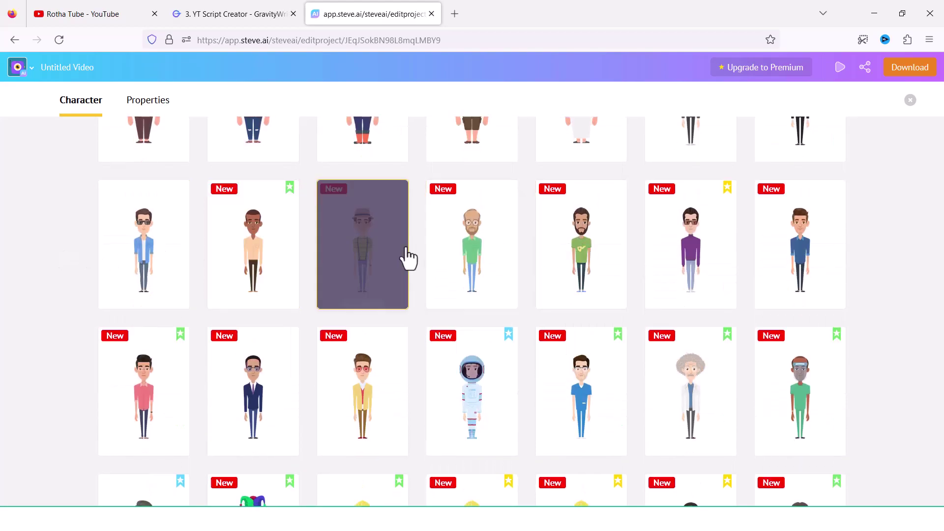
{"action": "scroll", "coordinate": [666, 252], "scroll_direction": "down", "scroll_amount": 4}
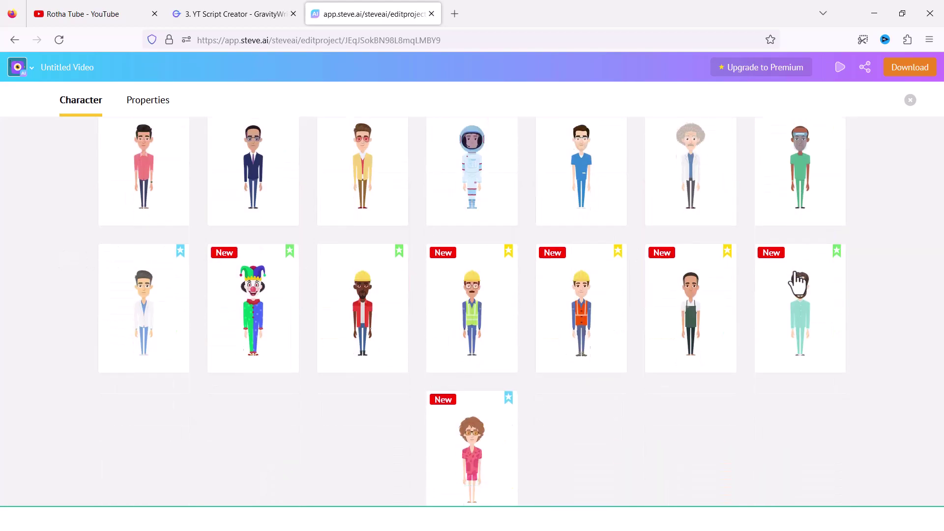
{"action": "scroll", "coordinate": [603, 354], "scroll_direction": "down", "scroll_amount": 1}
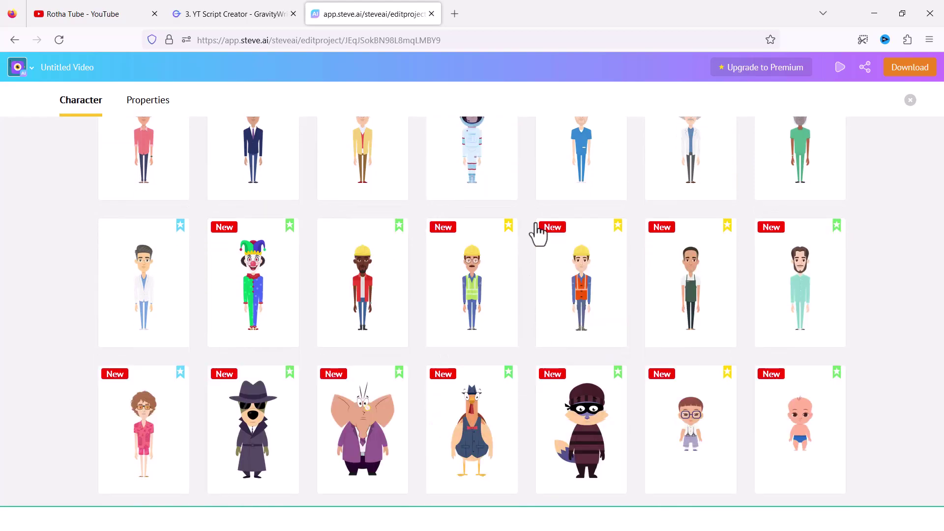
{"action": "scroll", "coordinate": [534, 216], "scroll_direction": "up", "scroll_amount": 3}
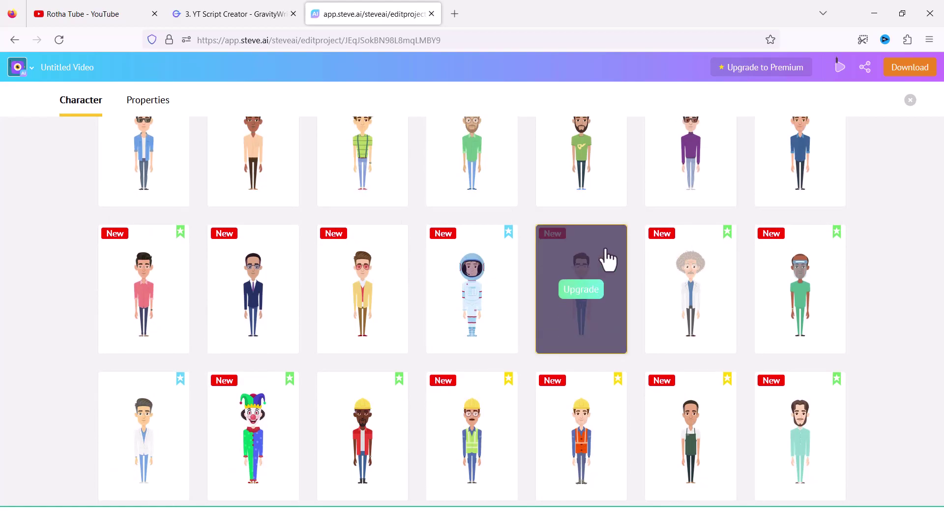
{"action": "scroll", "coordinate": [610, 261], "scroll_direction": "up", "scroll_amount": 1}
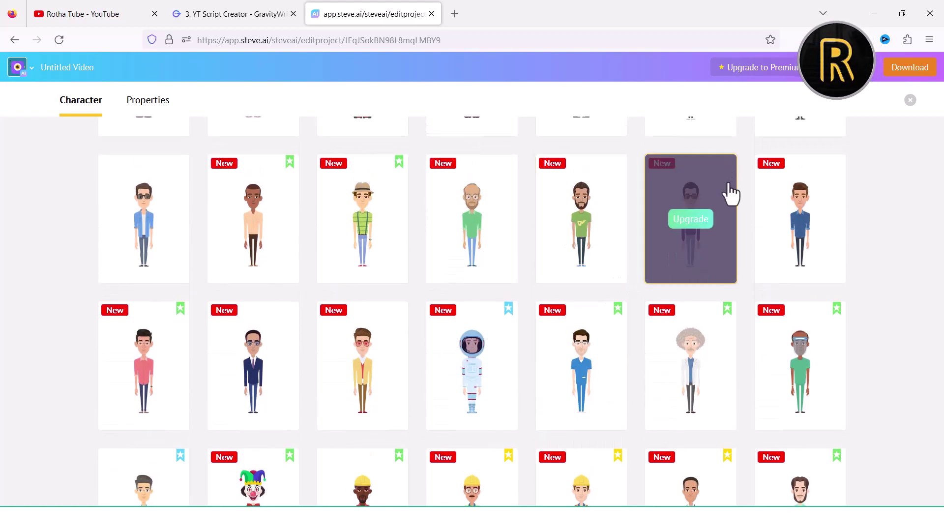
{"action": "scroll", "coordinate": [905, 252], "scroll_direction": "down", "scroll_amount": 4}
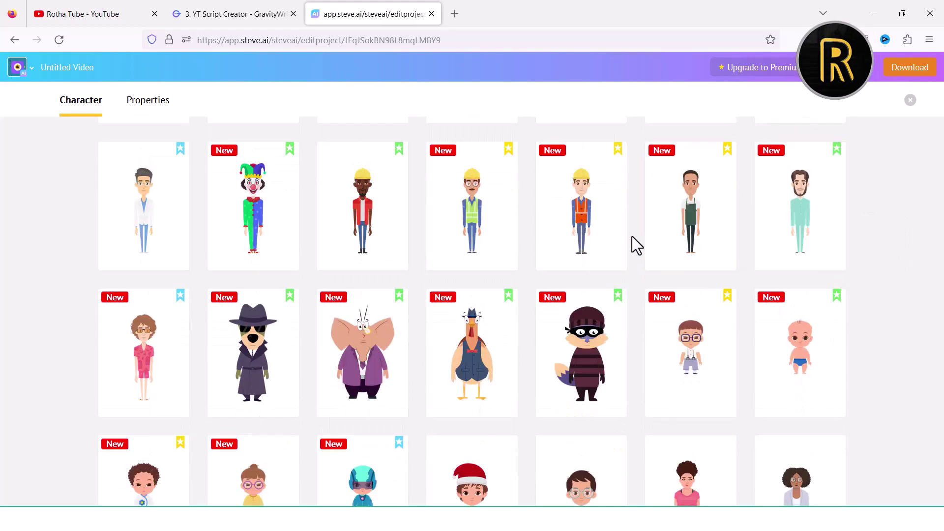
{"action": "scroll", "coordinate": [362, 253], "scroll_direction": "down", "scroll_amount": 5}
{"action": "scroll", "coordinate": [10, 231], "scroll_direction": "down", "scroll_amount": 5}
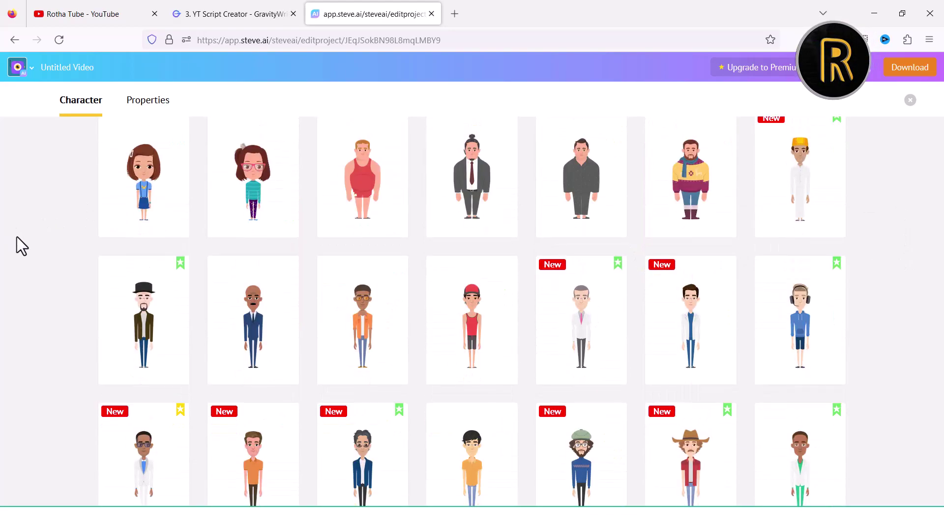
{"action": "scroll", "coordinate": [12, 237], "scroll_direction": "down", "scroll_amount": 10}
{"action": "scroll", "coordinate": [16, 231], "scroll_direction": "up", "scroll_amount": 2}
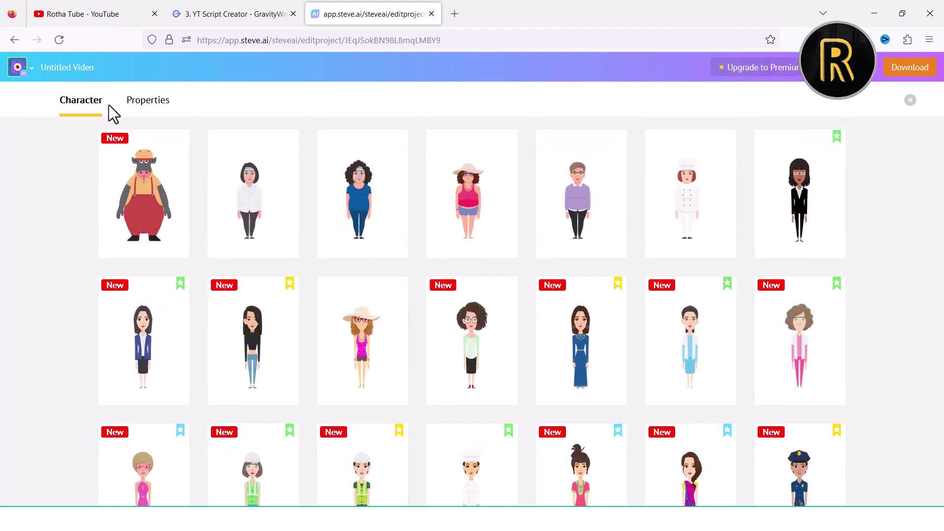
{"action": "left_click", "coordinate": [14, 41]}
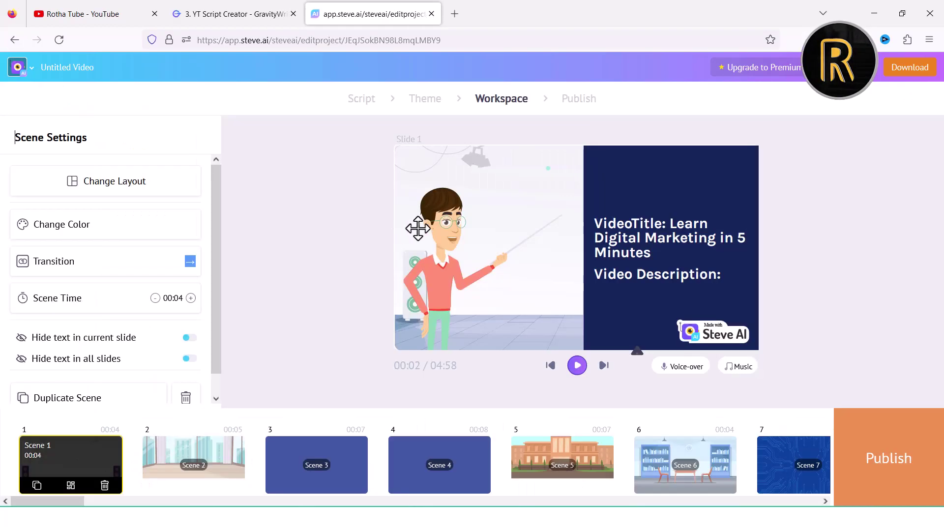
Browse the alternative actions available for the presenter in scene 1 and return to the scene without choosing one
{"action": "left_click", "coordinate": [447, 236]}
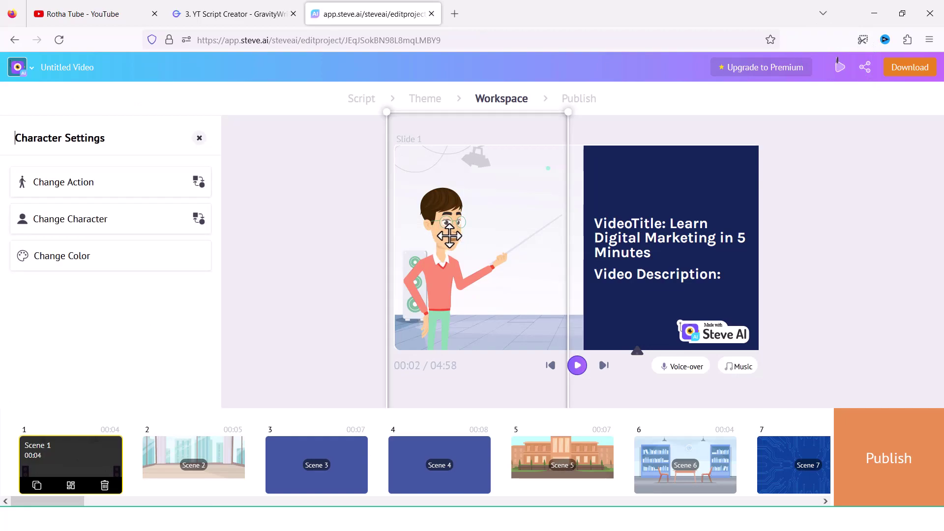
{"action": "left_click", "coordinate": [108, 200]}
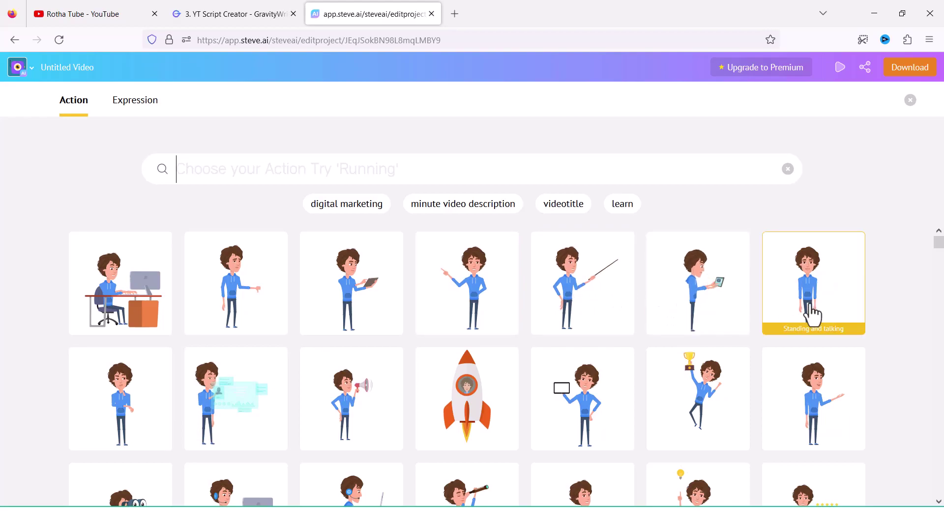
{"action": "scroll", "coordinate": [813, 315], "scroll_direction": "down", "scroll_amount": 5}
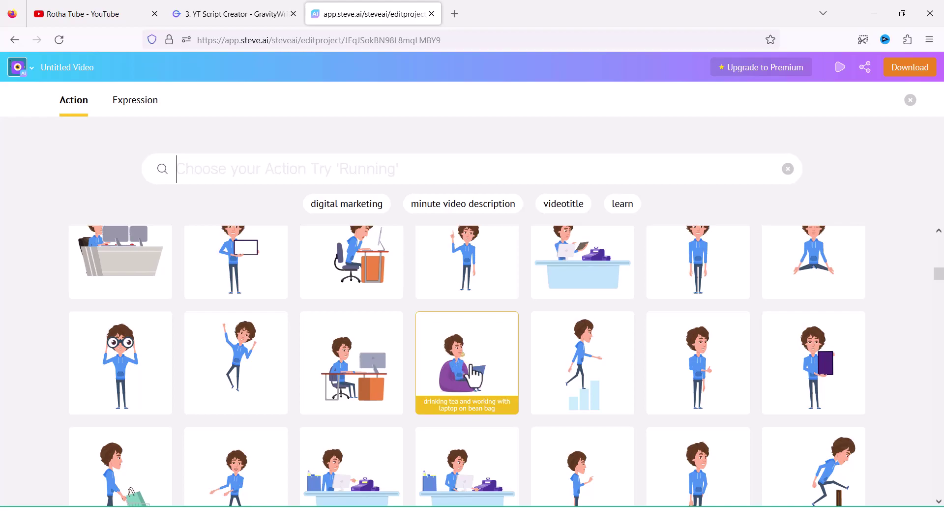
{"action": "scroll", "coordinate": [467, 374], "scroll_direction": "down", "scroll_amount": 2}
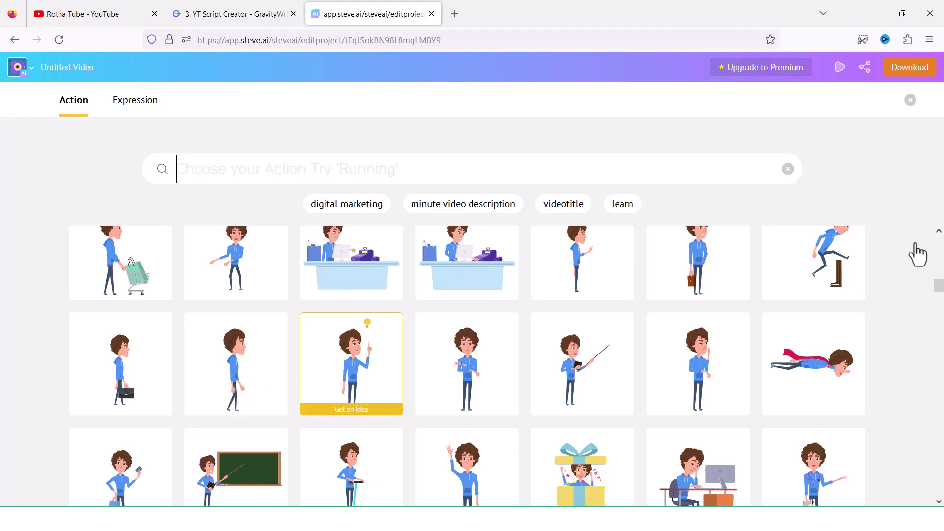
{"action": "left_click", "coordinate": [911, 101]}
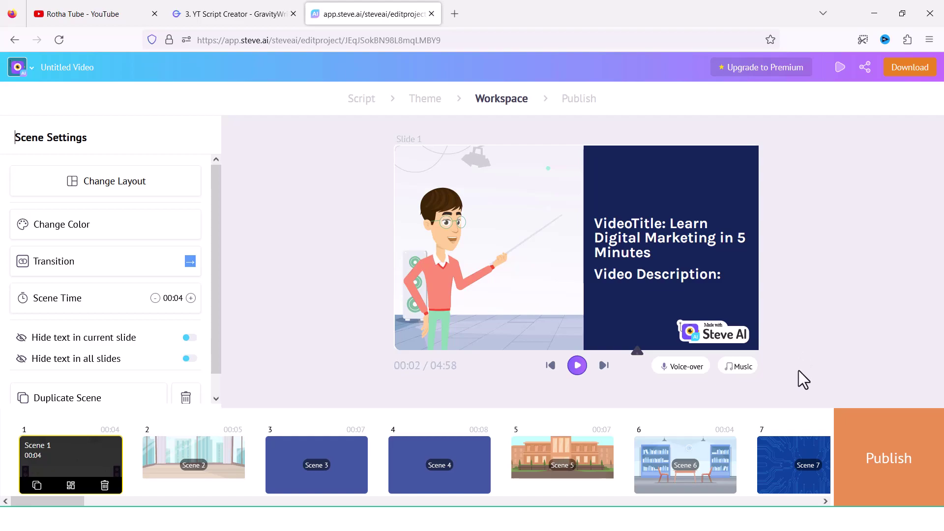
Generate a Steve voice-over for the video in English with a US accent, male gender and the Justin voice
{"action": "left_click", "coordinate": [689, 369]}
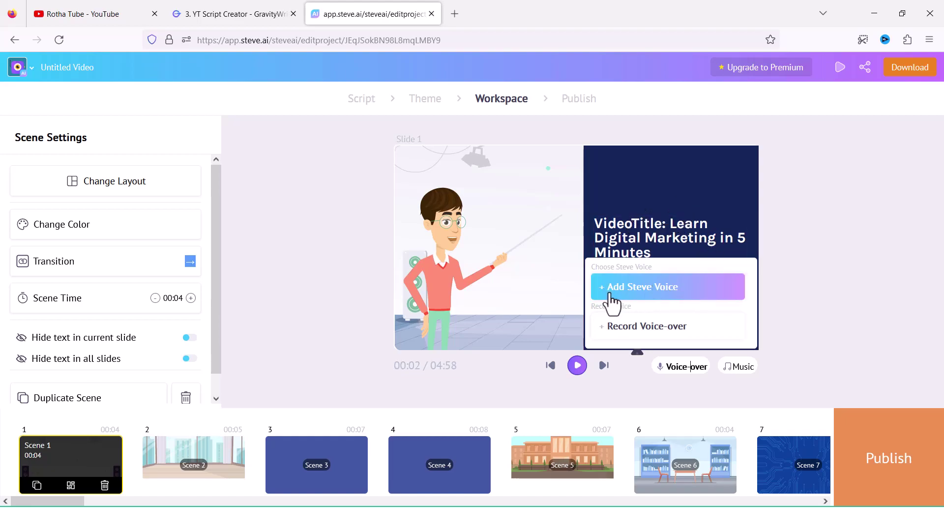
{"action": "left_click", "coordinate": [684, 295]}
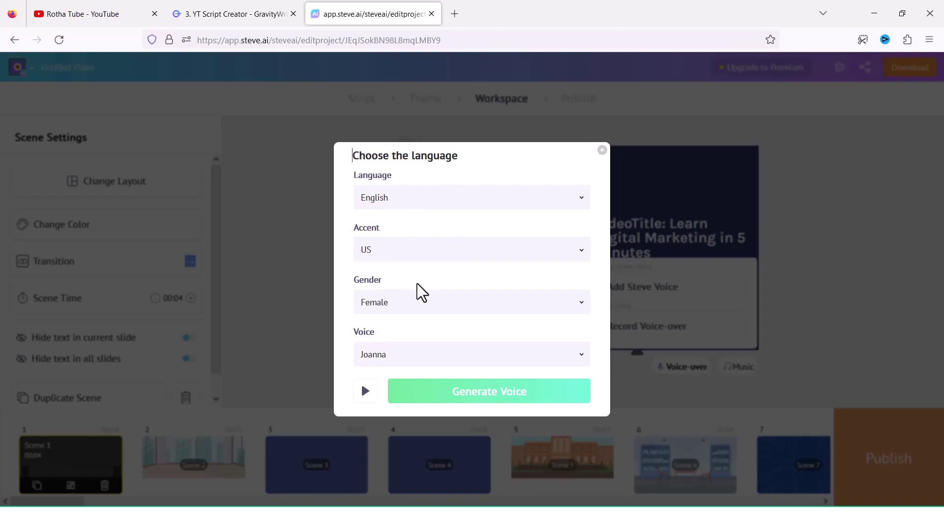
{"action": "left_click", "coordinate": [404, 308]}
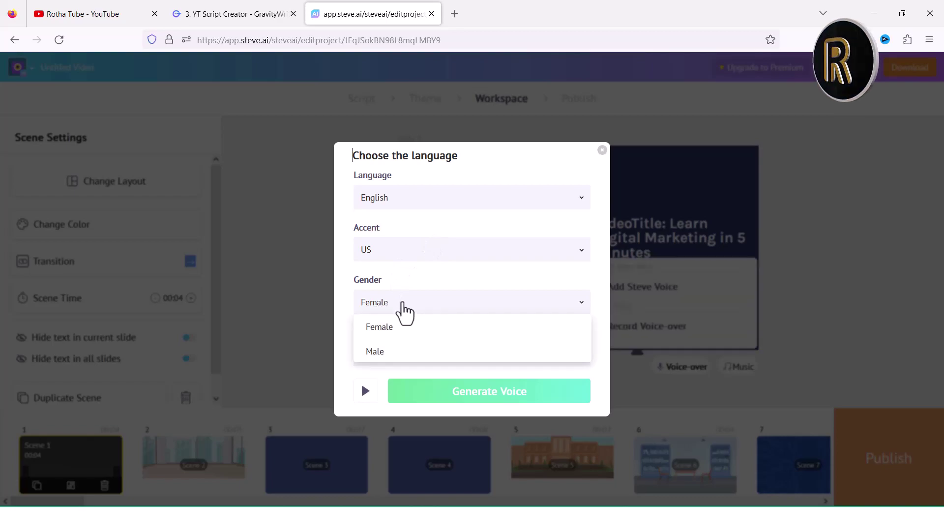
{"action": "left_click", "coordinate": [413, 352]}
{"action": "left_click", "coordinate": [434, 358]}
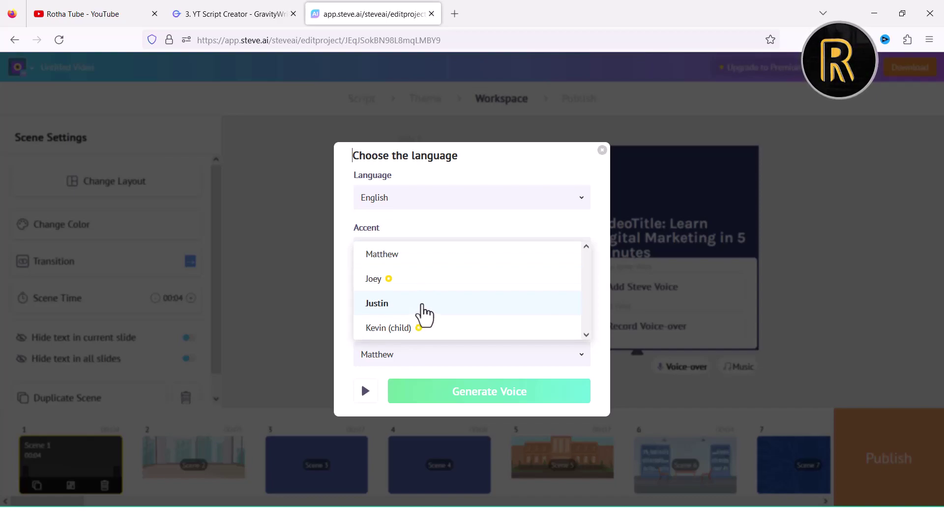
{"action": "left_click", "coordinate": [408, 307]}
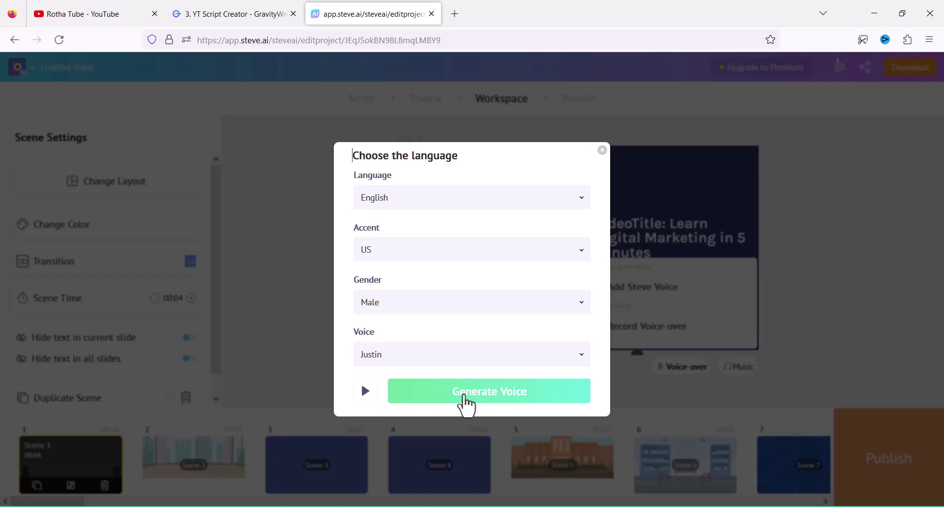
{"action": "left_click", "coordinate": [484, 399]}
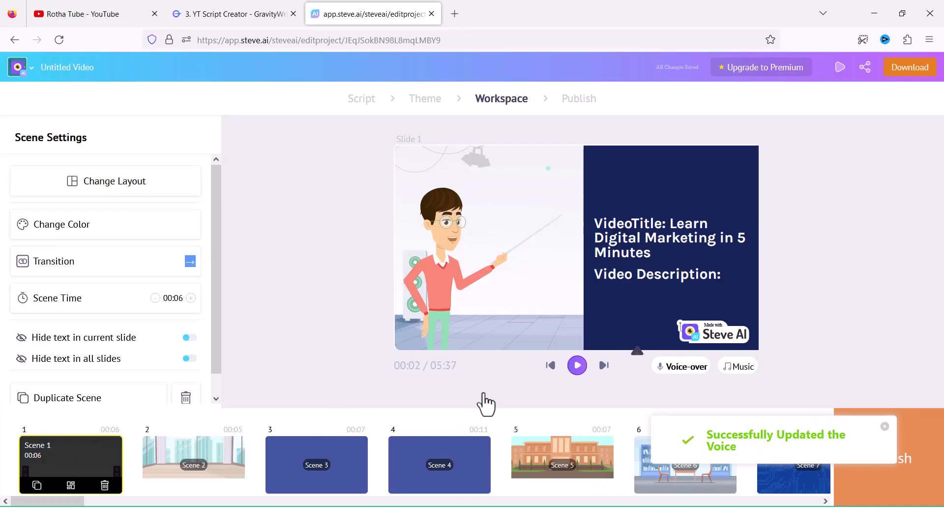
Check the option for adding music and play a preview of the opening scenes with the voice-over
{"action": "left_click", "coordinate": [743, 368]}
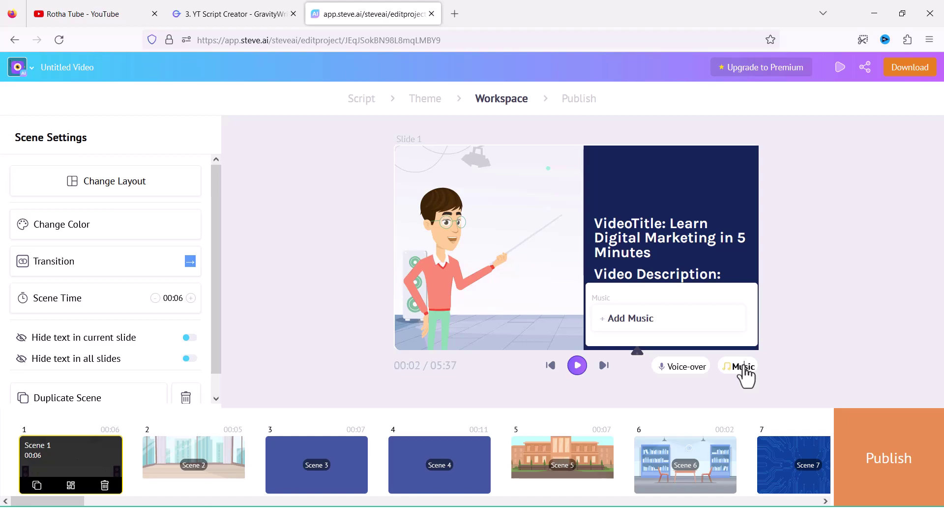
{"action": "left_click", "coordinate": [778, 361]}
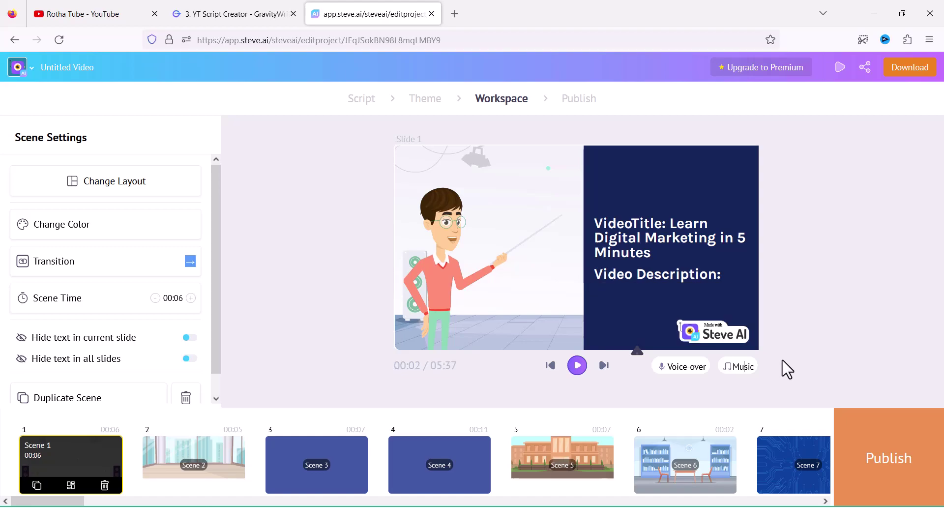
{"action": "left_click", "coordinate": [578, 367]}
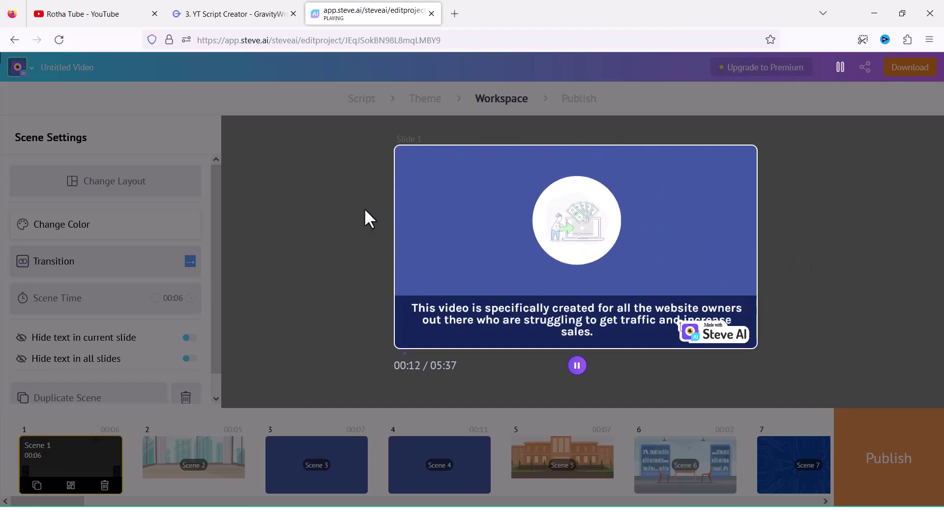
{"action": "left_click", "coordinate": [578, 369]}
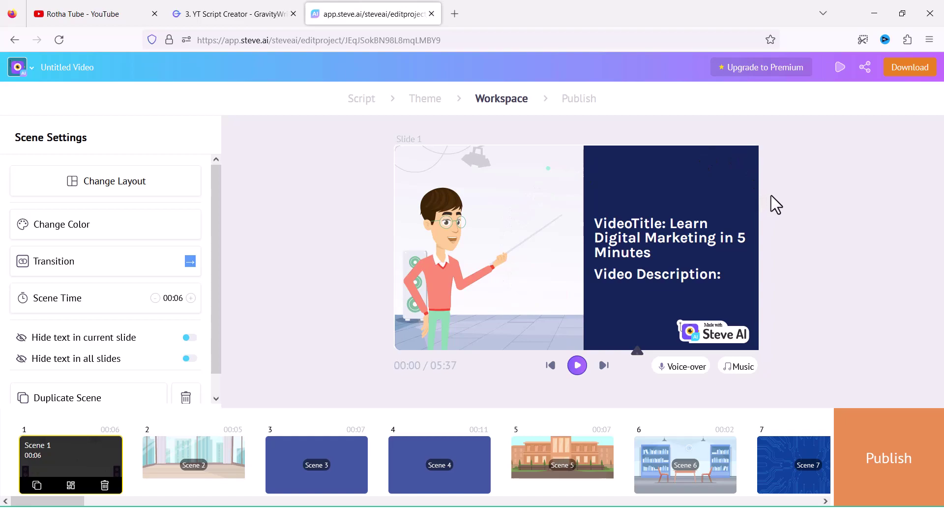
{"action": "scroll", "coordinate": [187, 238], "scroll_direction": "down", "scroll_amount": 1}
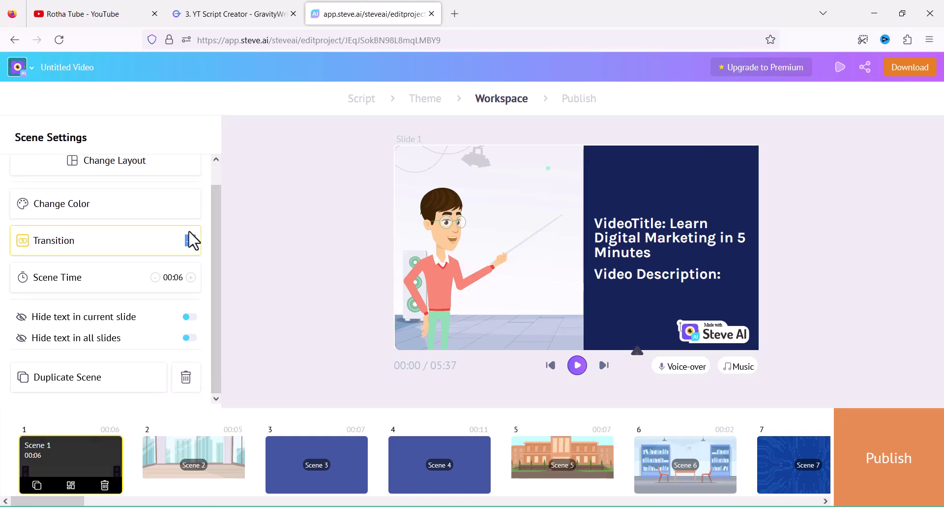